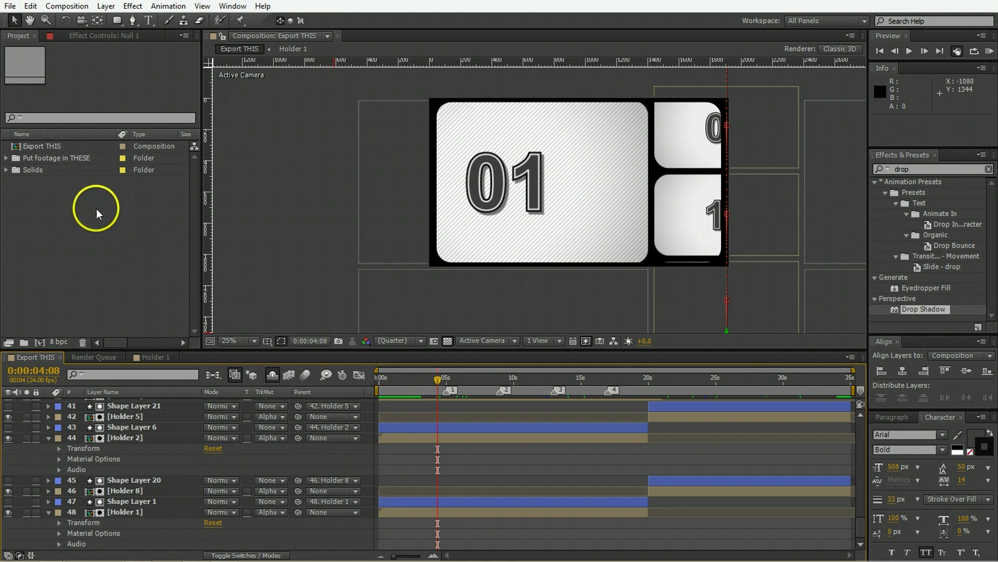
# - Expand the 'Put footage in THESE' folder to reveal Holders 1–22, and select Holder 1
pyautogui.click(54, 146)
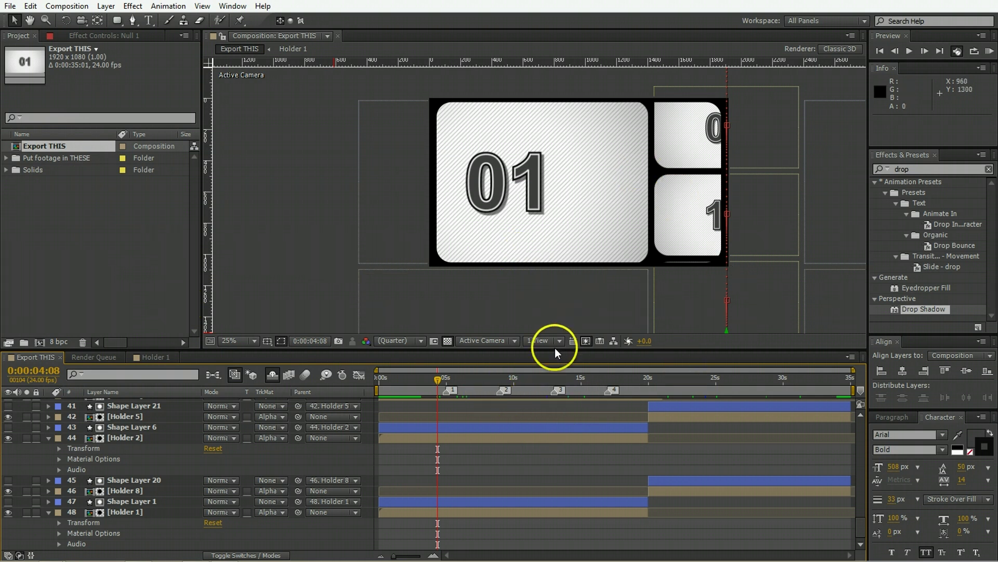
pyautogui.click(41, 158)
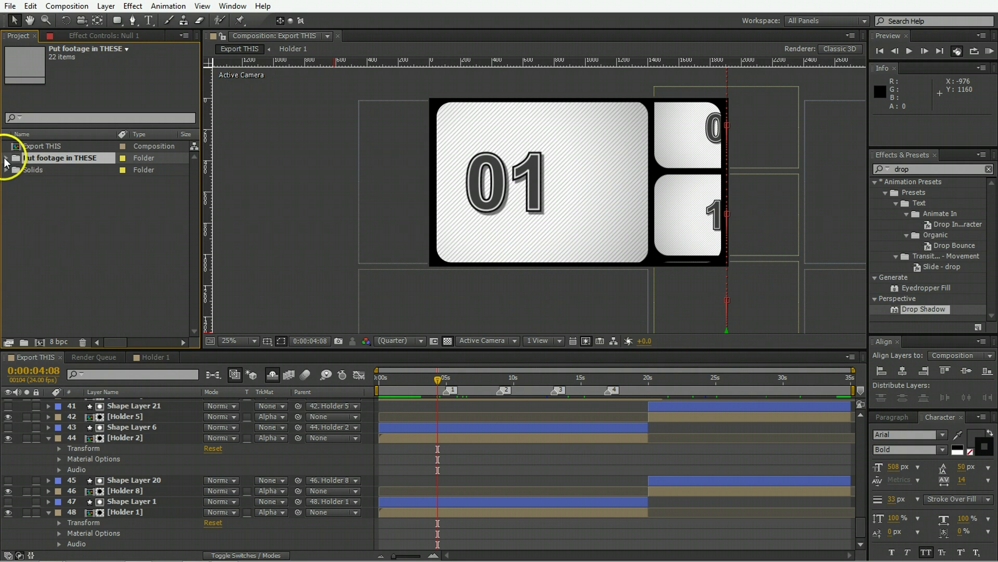
pyautogui.click(6, 158)
pyautogui.click(49, 160)
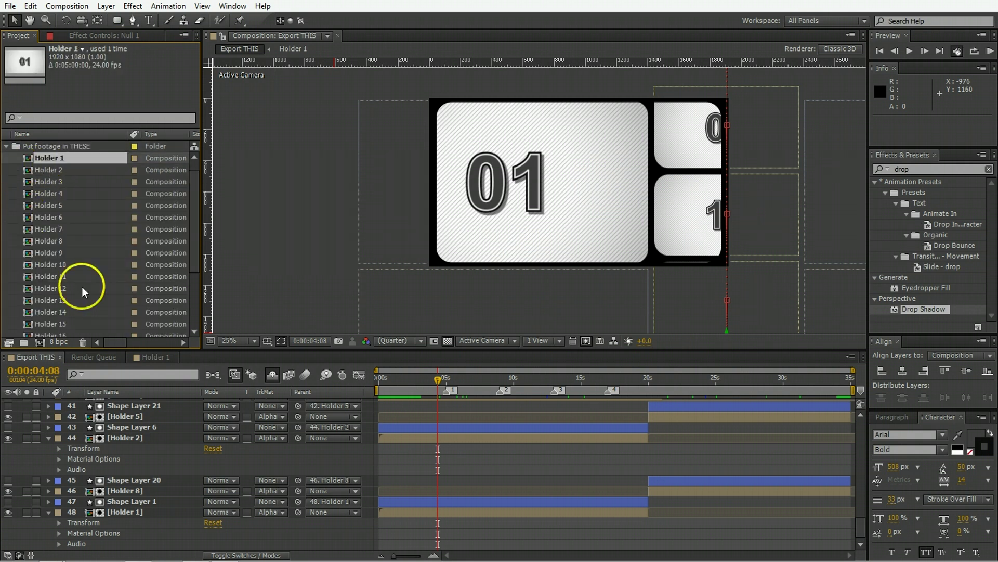
pyautogui.scroll(-3, 81, 292)
pyautogui.click(72, 312)
pyautogui.scroll(3, 68, 268)
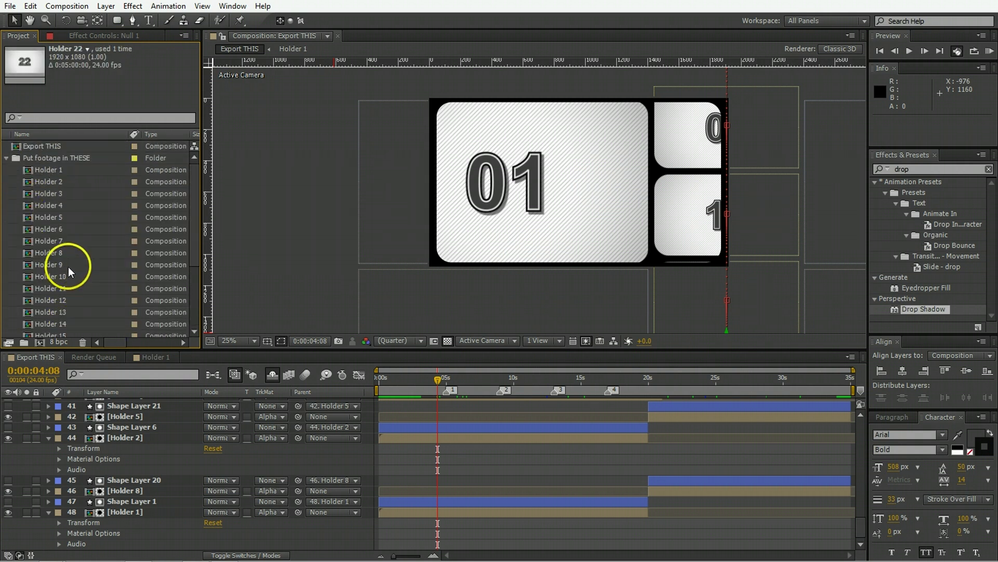
pyautogui.click(75, 169)
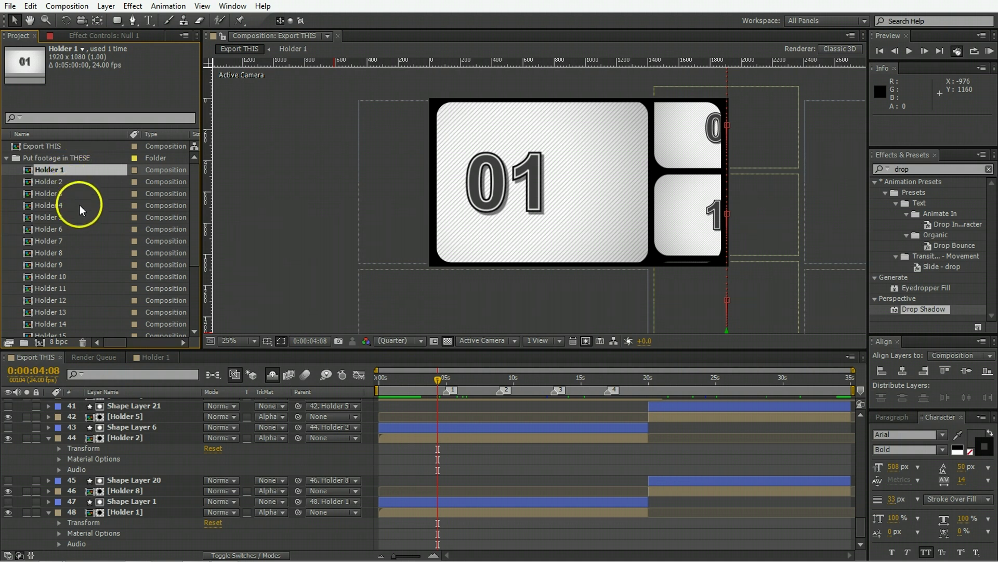
# - Import GOPR0246.MP4 and drop it into the open Holder 1 composition as its top layer
pyautogui.doubleClick(48, 169)
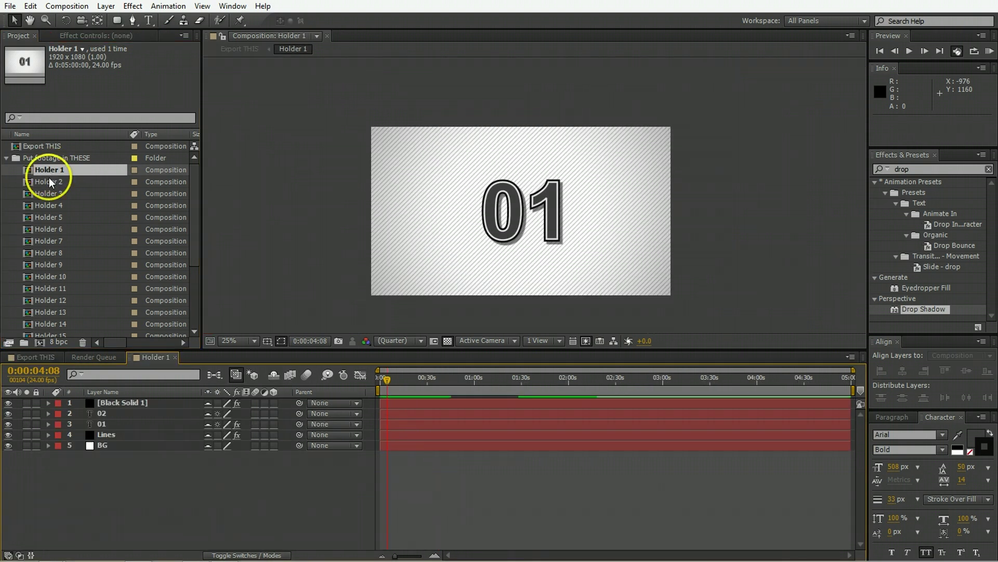
pyautogui.scroll(-5, 77, 291)
pyautogui.doubleClick(81, 331)
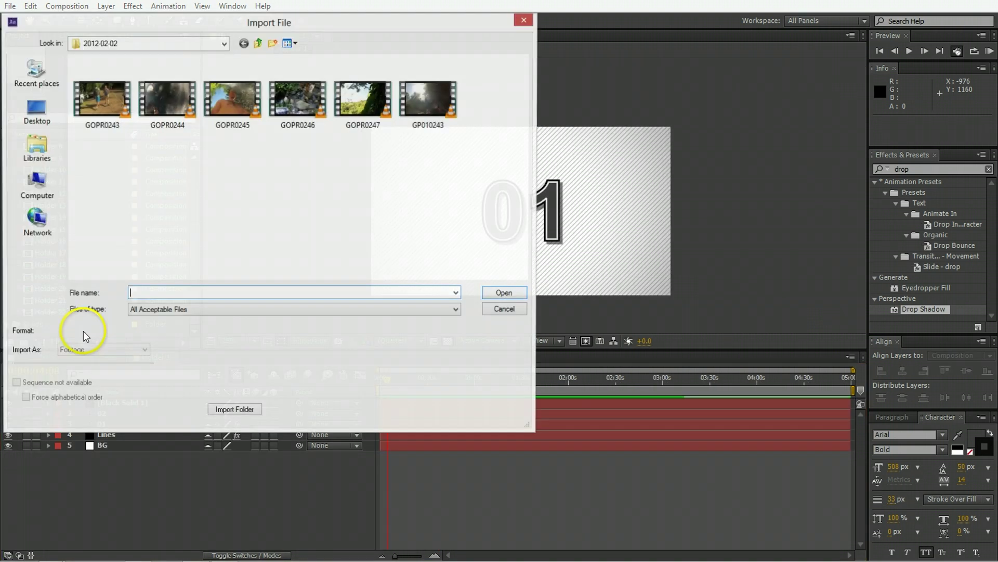
pyautogui.click(304, 98)
pyautogui.doubleClick(305, 98)
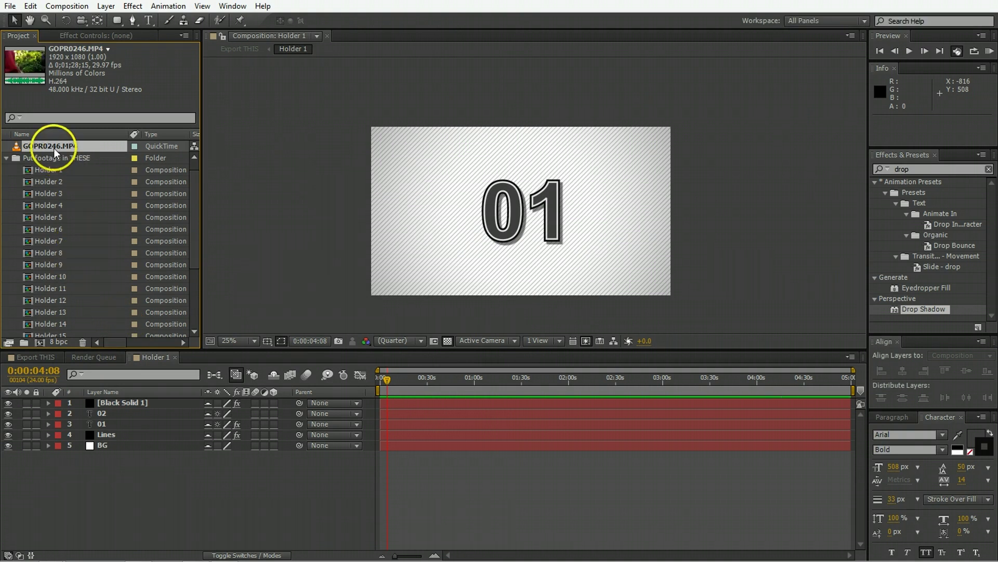
pyautogui.moveTo(51, 148)
pyautogui.mouseDown()
pyautogui.moveTo(131, 380)
pyautogui.moveTo(123, 399)
pyautogui.mouseUp()
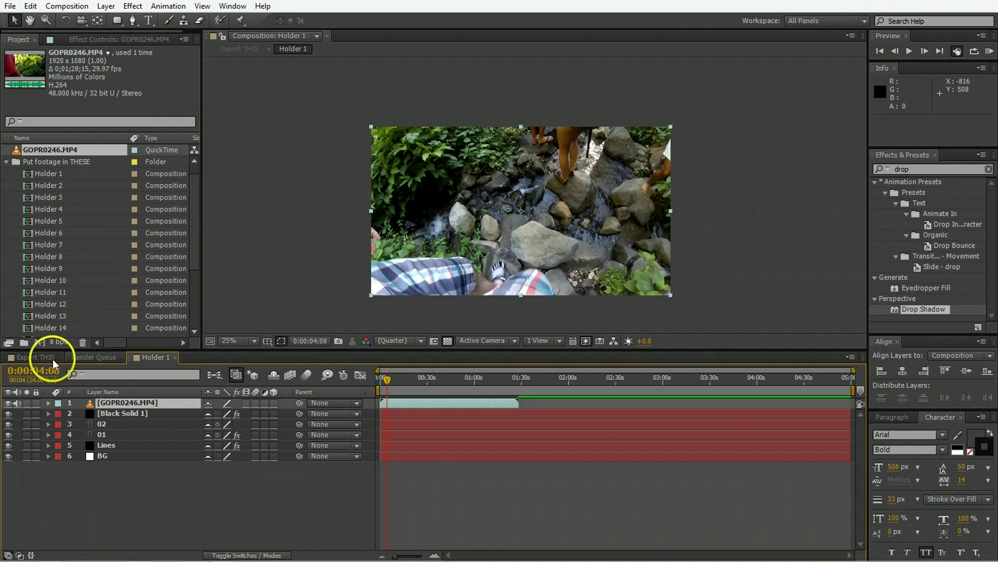
# - Scrub the Export THIS montage to check the GOPR0246 frame, then reopen Holder 1
pyautogui.click(44, 358)
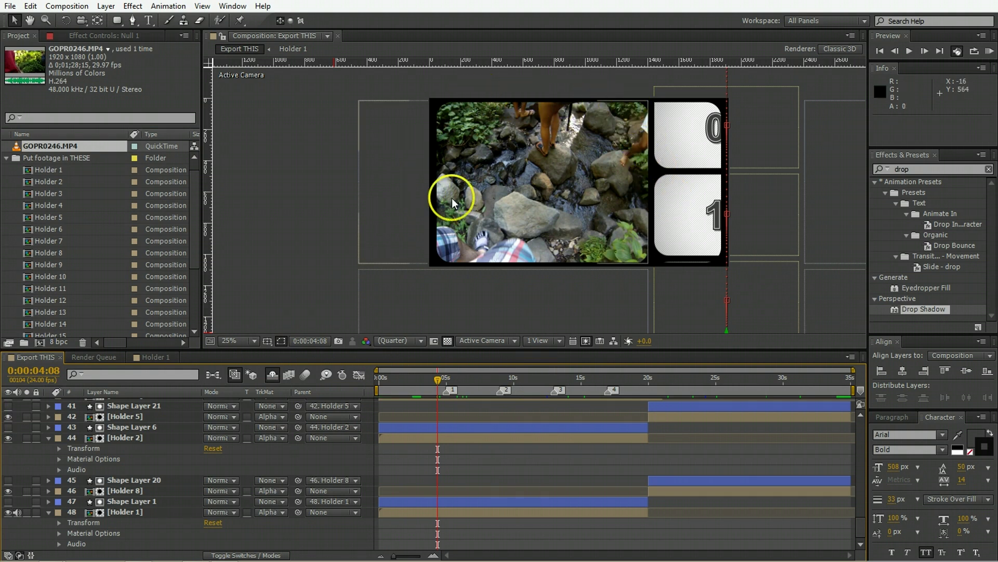
pyautogui.click(476, 379)
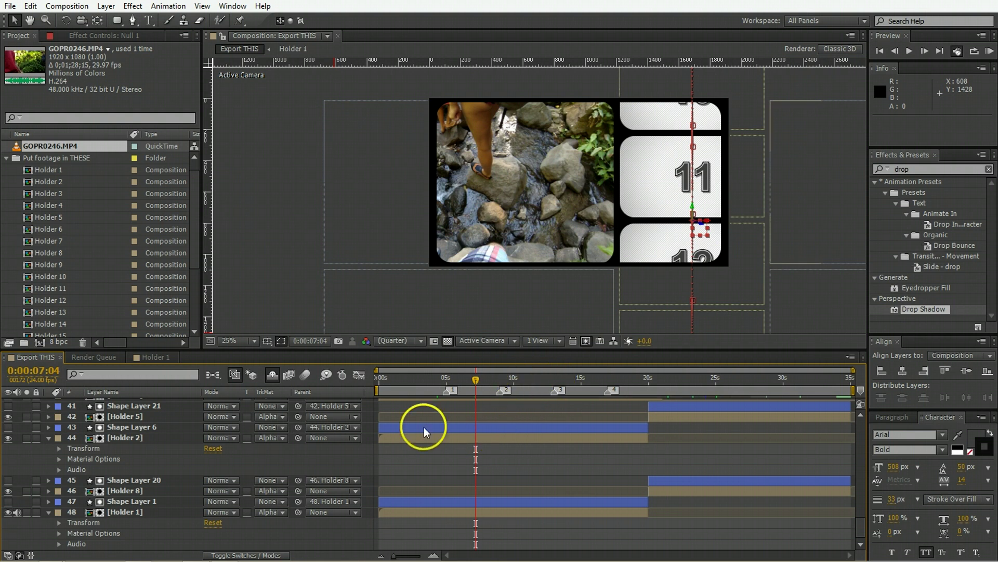
pyautogui.scroll(5, 151, 418)
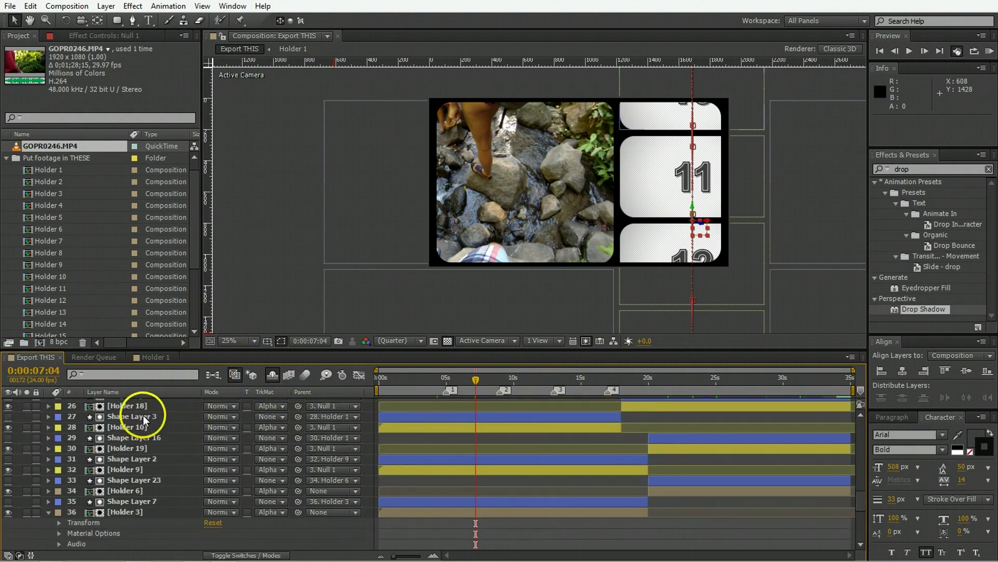
pyautogui.click(168, 360)
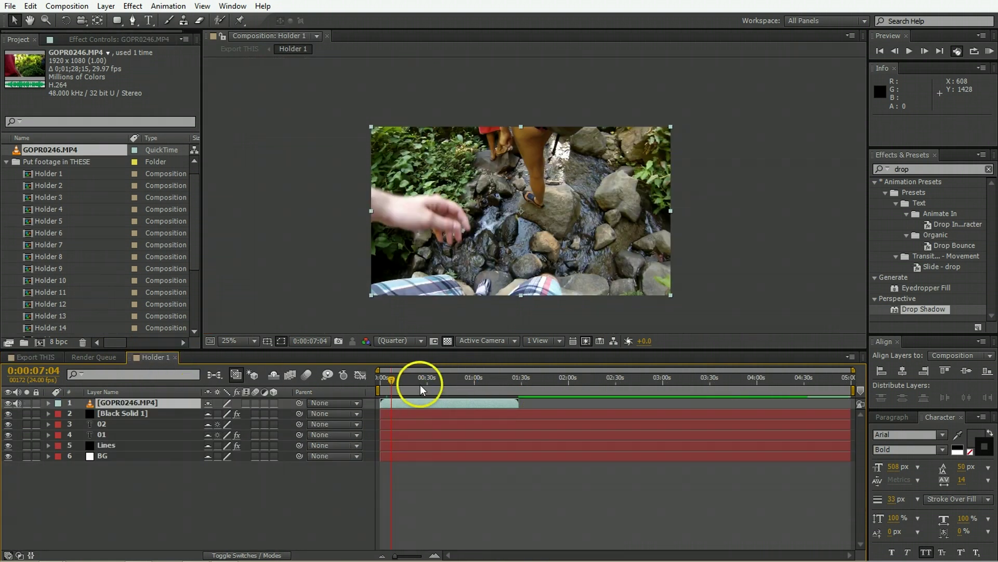
pyautogui.click(32, 357)
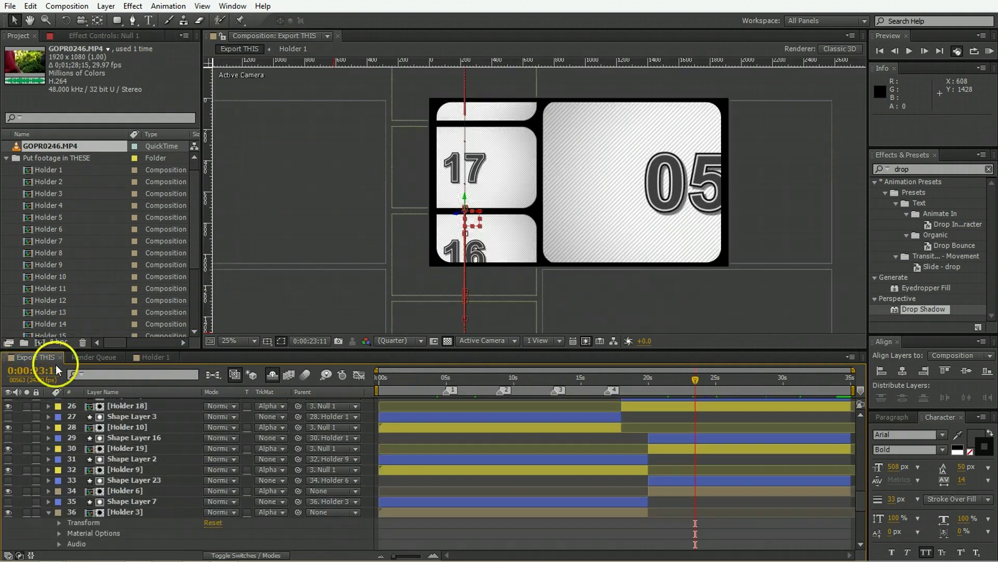
pyautogui.click(578, 380)
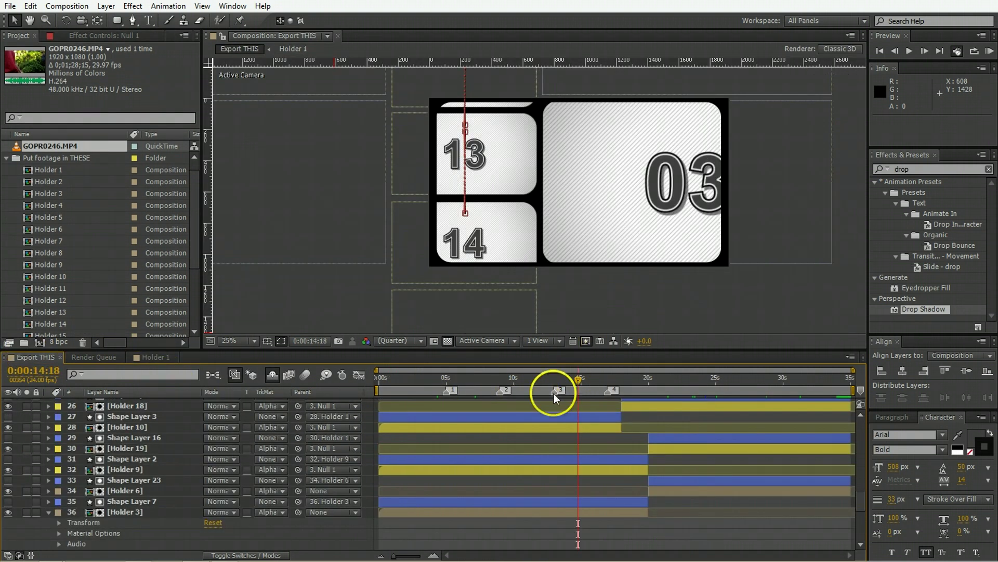
pyautogui.doubleClick(557, 428)
pyautogui.click(414, 479)
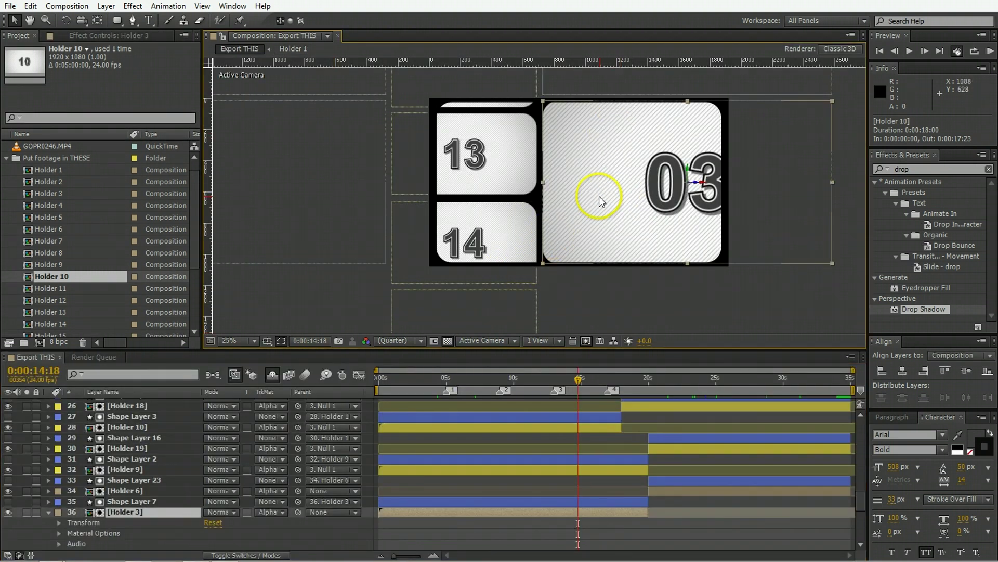
pyautogui.doubleClick(599, 196)
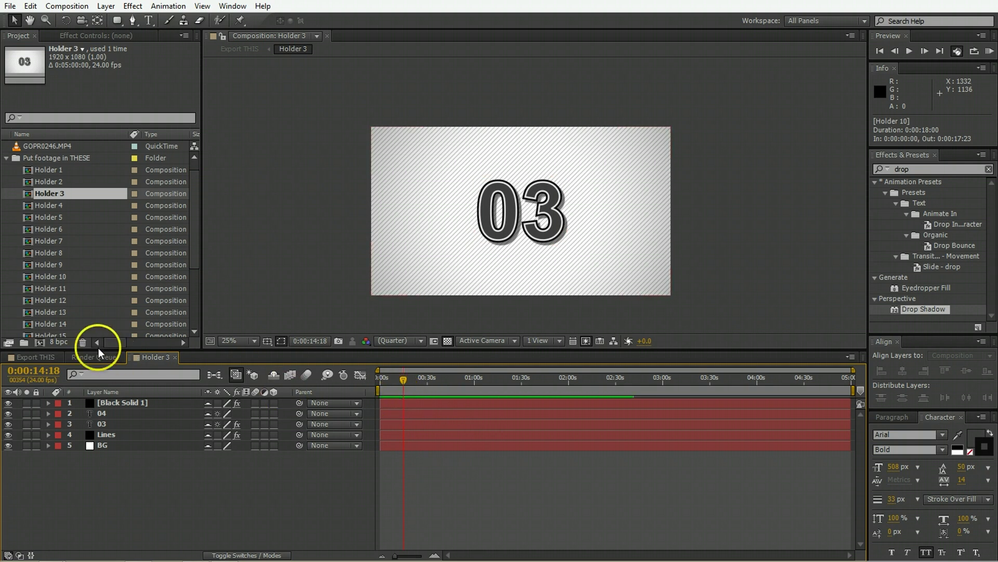
pyautogui.click(48, 361)
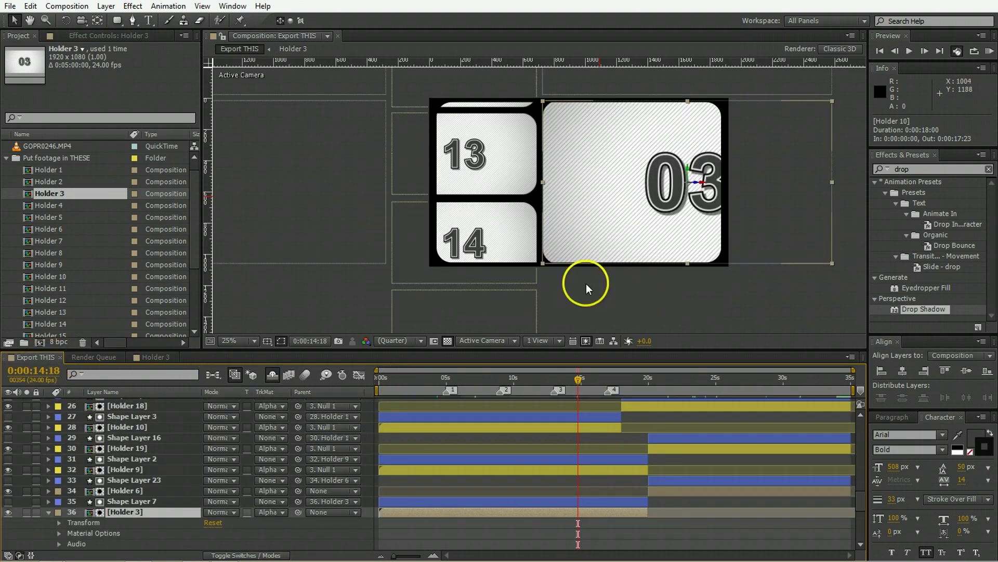
pyautogui.click(725, 385)
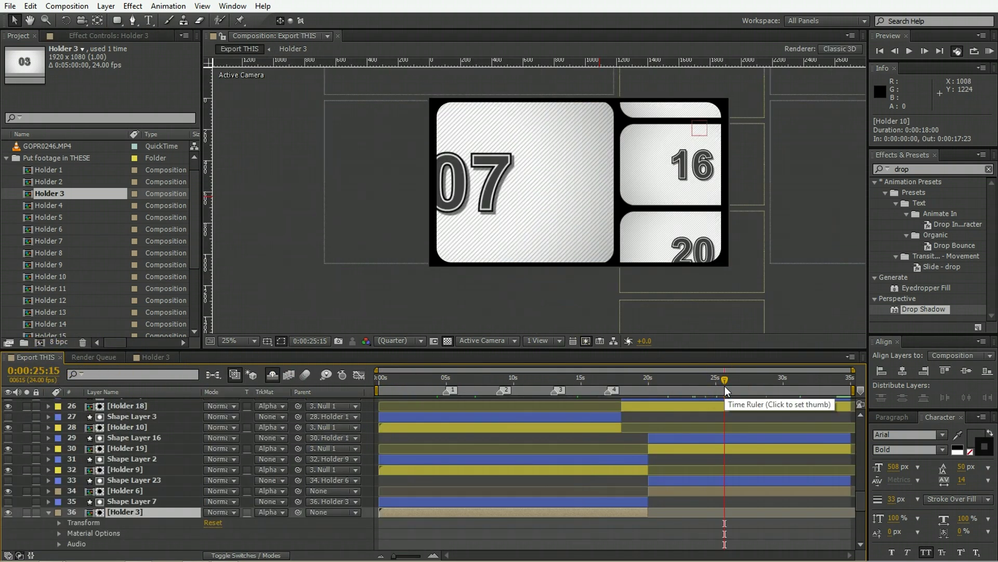
pyautogui.click(92, 358)
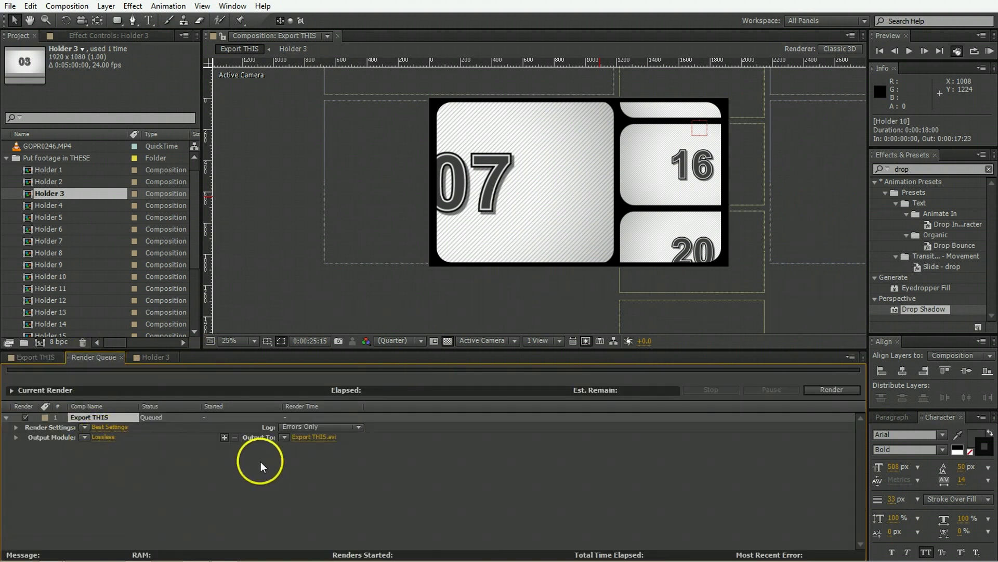
pyautogui.click(52, 361)
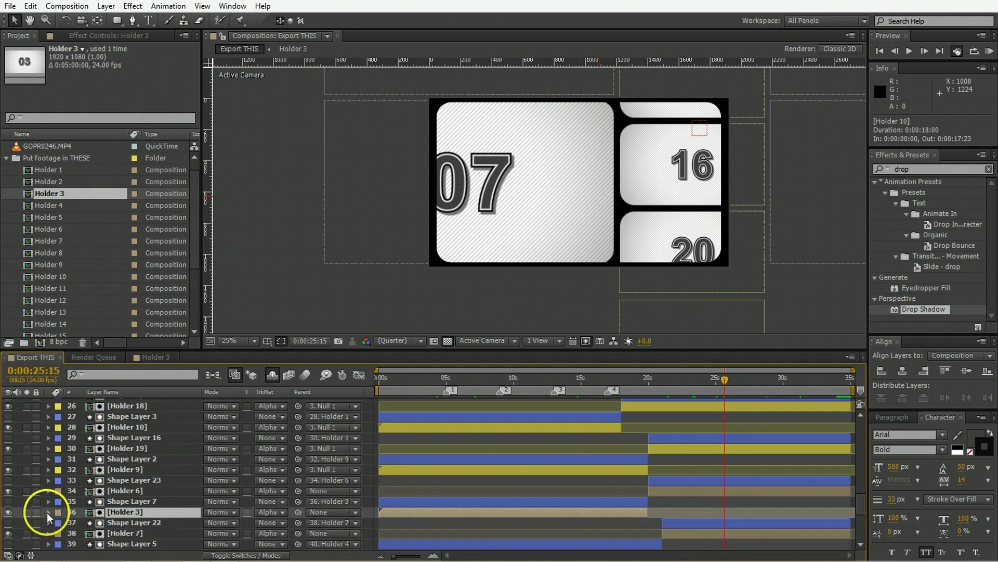
pyautogui.scroll(3, 47, 512)
pyautogui.scroll(2, 49, 510)
pyautogui.scroll(2, 50, 510)
pyautogui.scroll(2, 53, 503)
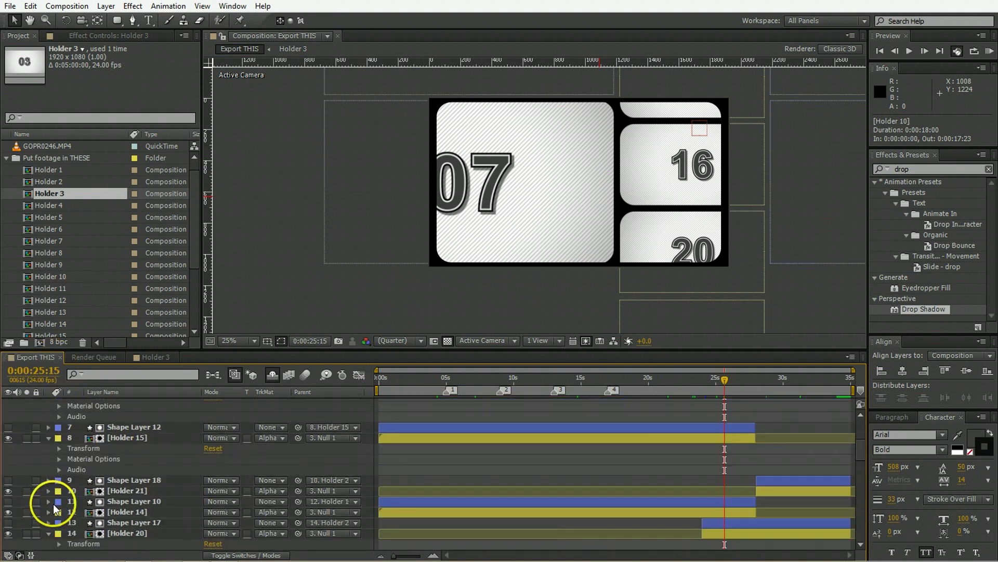
pyautogui.scroll(3, 27, 430)
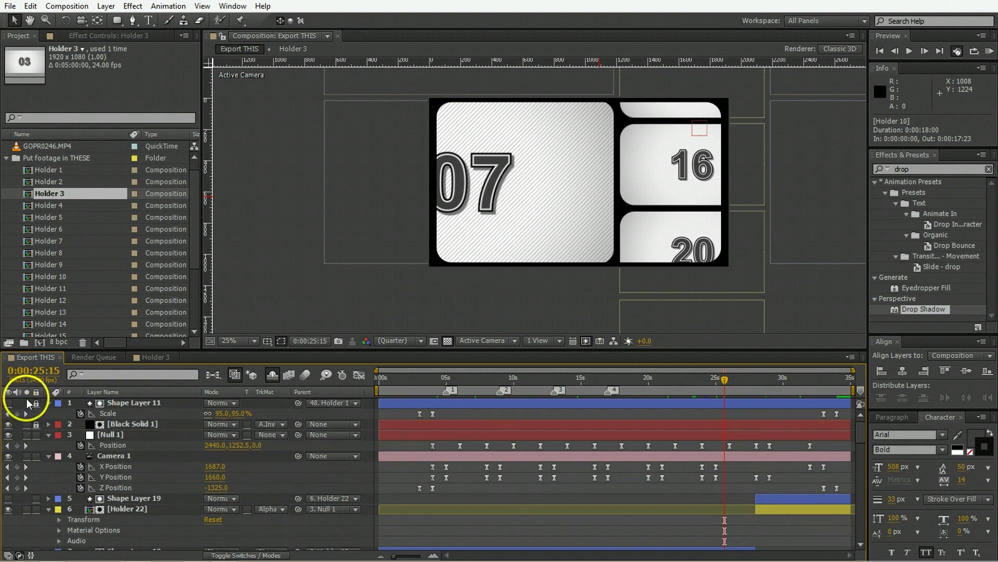
pyautogui.scroll(-5, 23, 515)
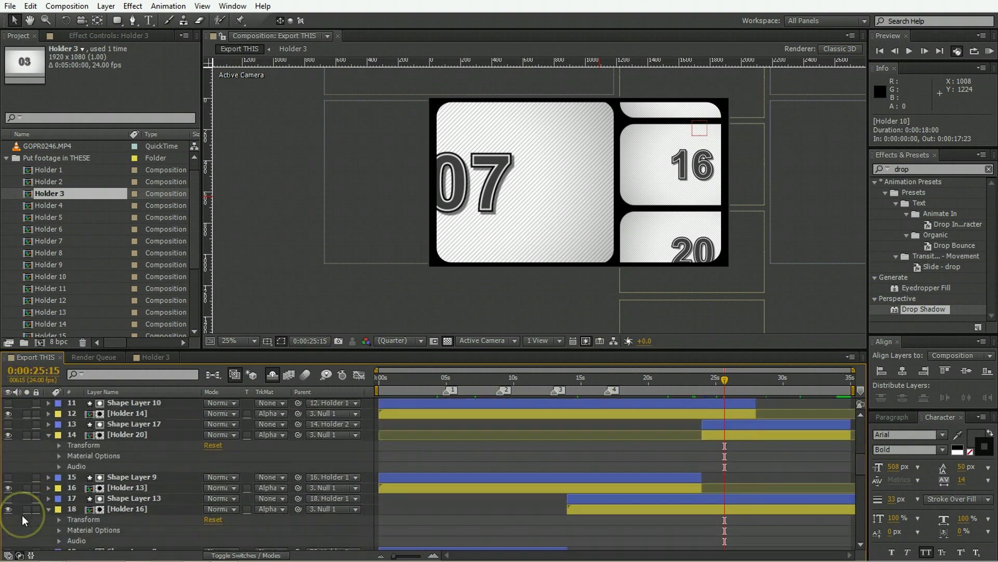
pyautogui.scroll(-3, 24, 513)
pyautogui.scroll(-3, 28, 508)
pyautogui.scroll(-5, 33, 505)
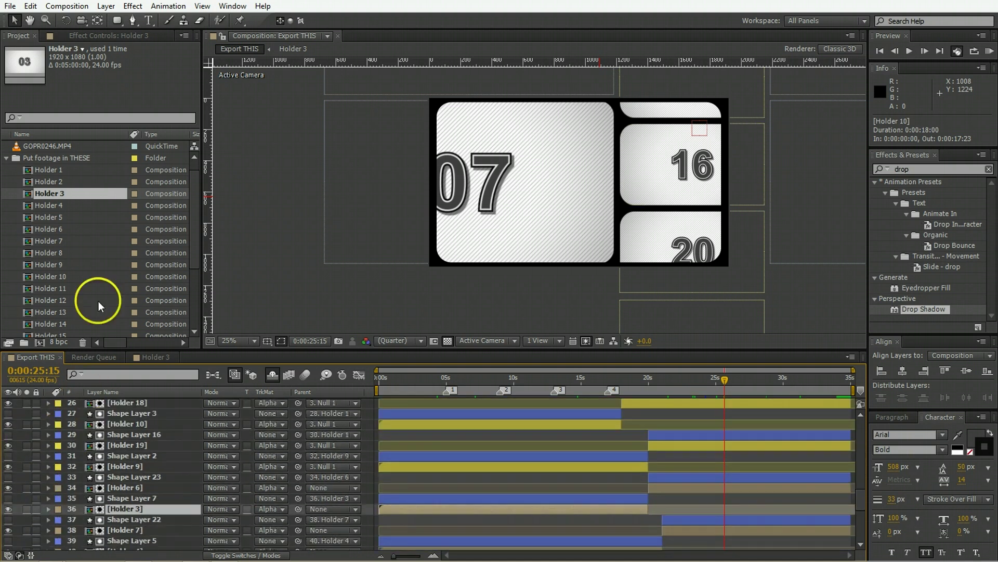
pyautogui.click(70, 172)
pyautogui.scroll(-3, 59, 257)
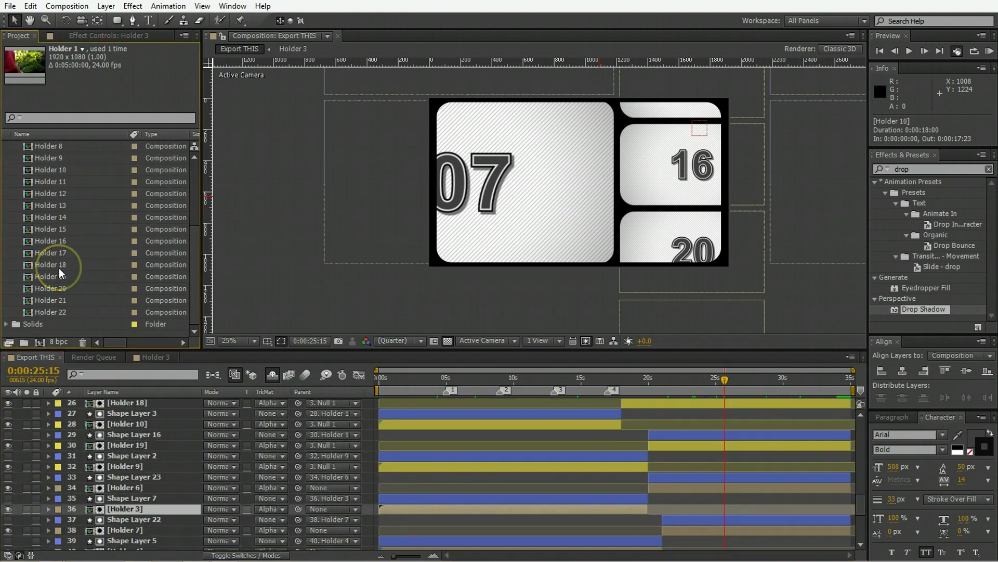